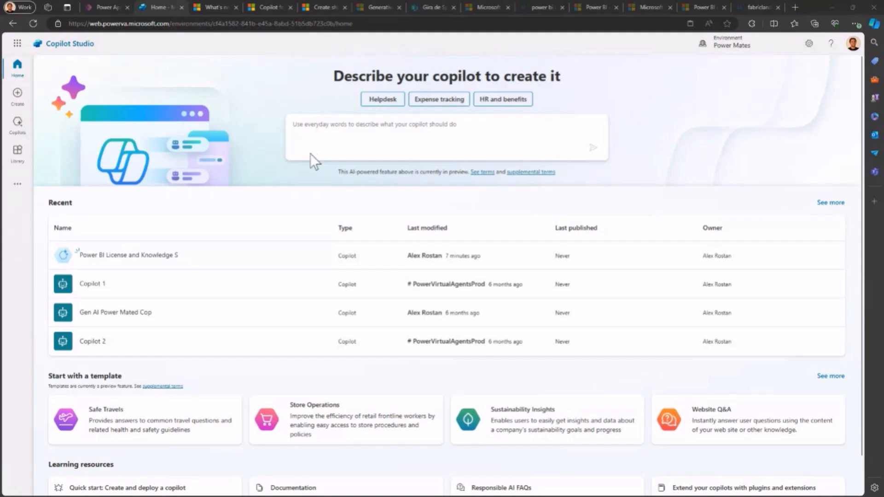
# Step: Submit the copilot description "I need a copilot to answer questions about Power bi and Fabric so I need to connect to the Microsoft learn site"
pyautogui.click(321, 126)
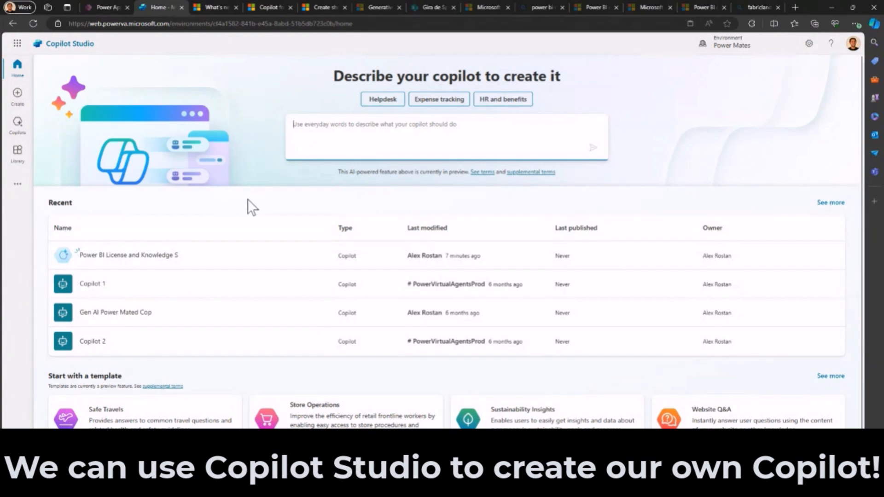
pyautogui.scroll(-1, 248, 199)
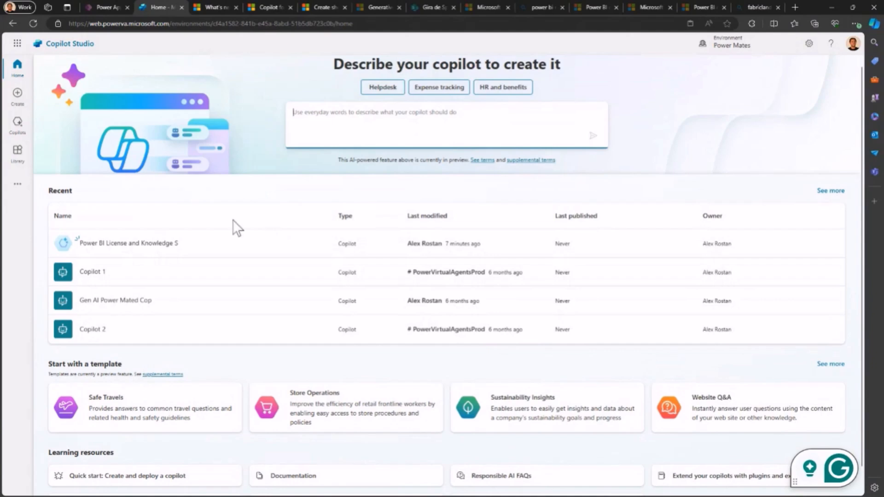
pyautogui.scroll(-1, 281, 214)
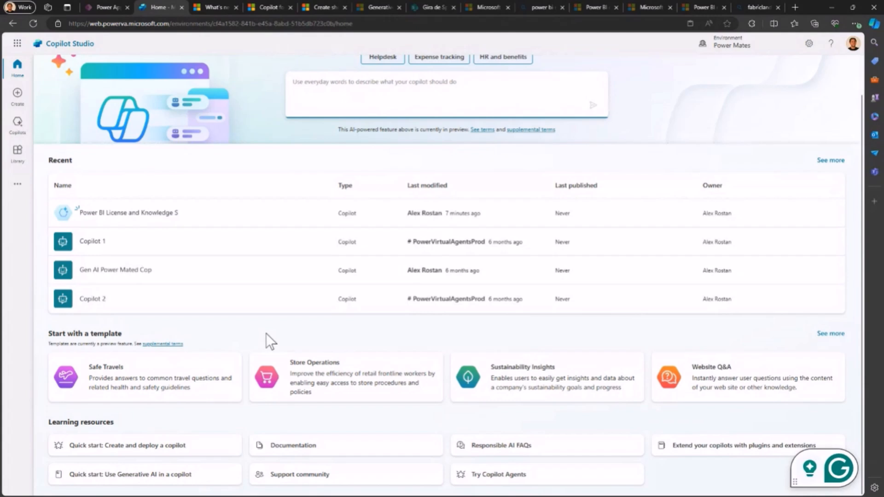
pyautogui.scroll(1, 270, 341)
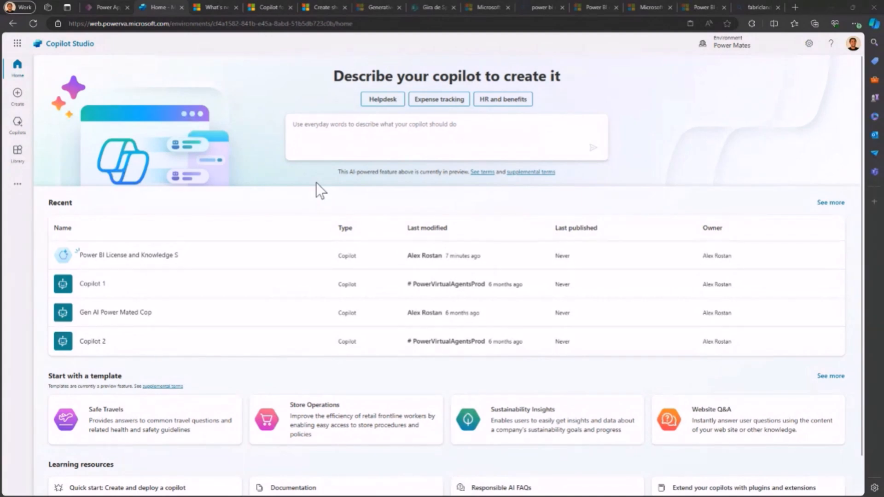
pyautogui.click(348, 127)
pyautogui.write('I need a copilot to answer questions about Power bi and Fabric so I need to connect to the Microsoft learn')
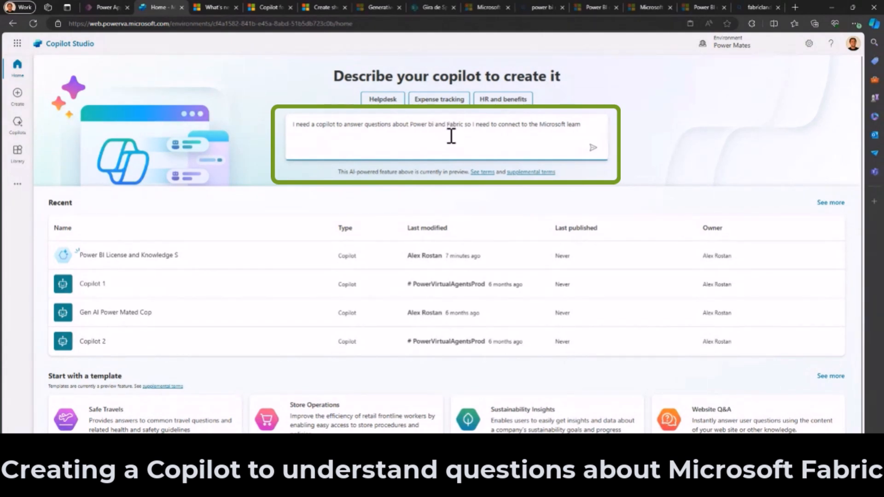
pyautogui.write('site')
pyautogui.scroll(-1, 477, 143)
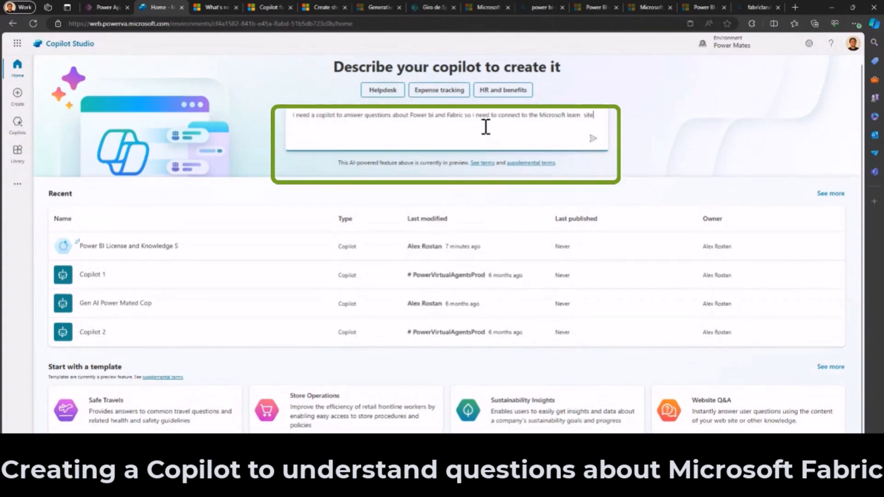
pyautogui.scroll(1, 474, 132)
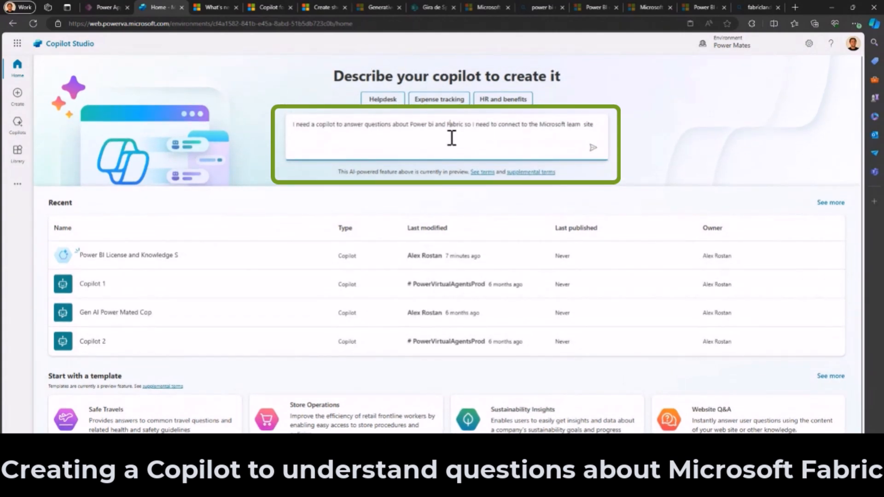
pyautogui.click(593, 152)
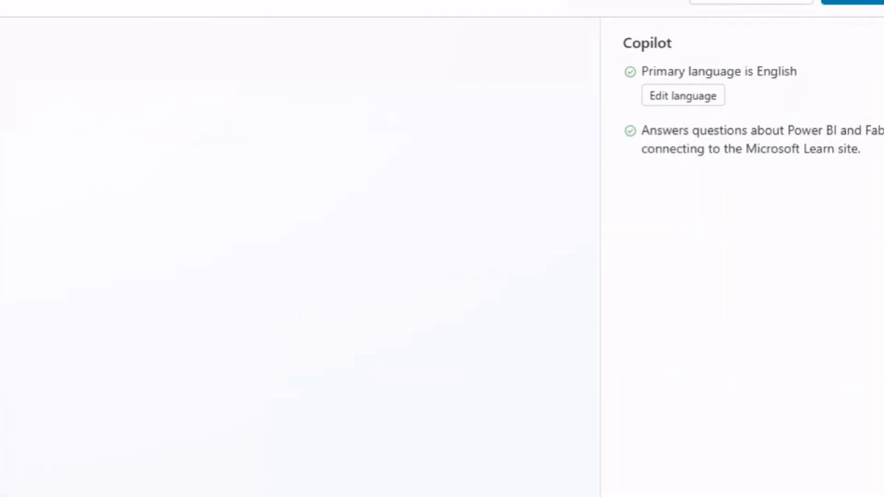
# Step: Check the primary copilot language setting and close it without saving
pyautogui.moveTo(590, 94); pyautogui.dragTo(754, 96)
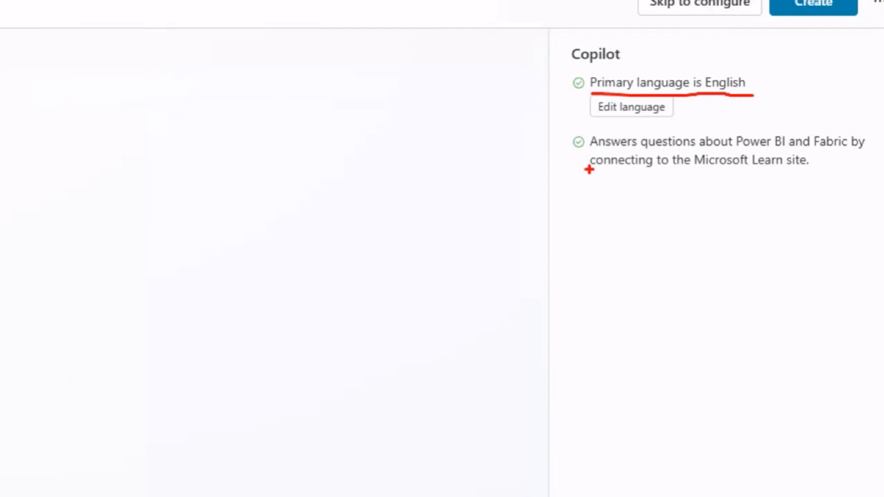
pyautogui.press('Escape')
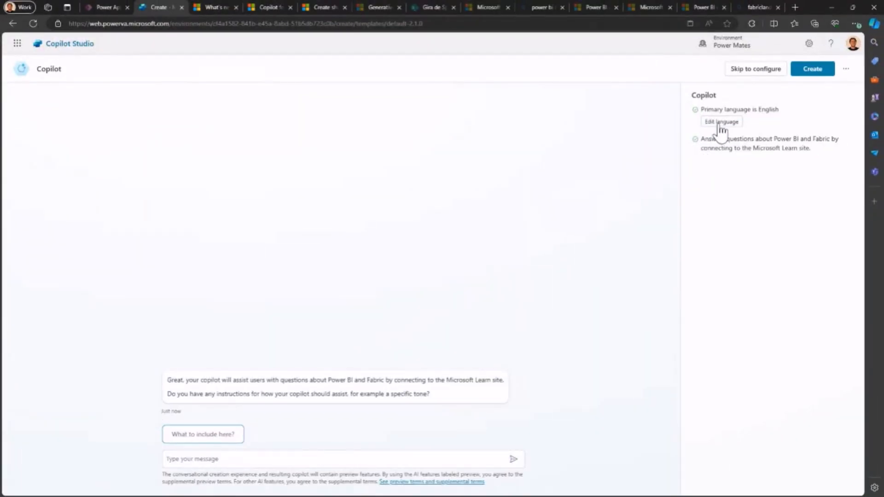
pyautogui.click(720, 123)
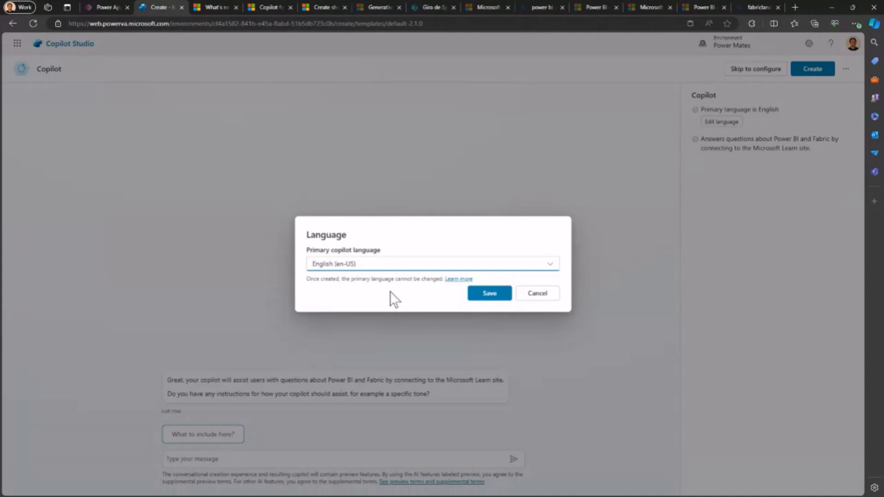
pyautogui.click(532, 297)
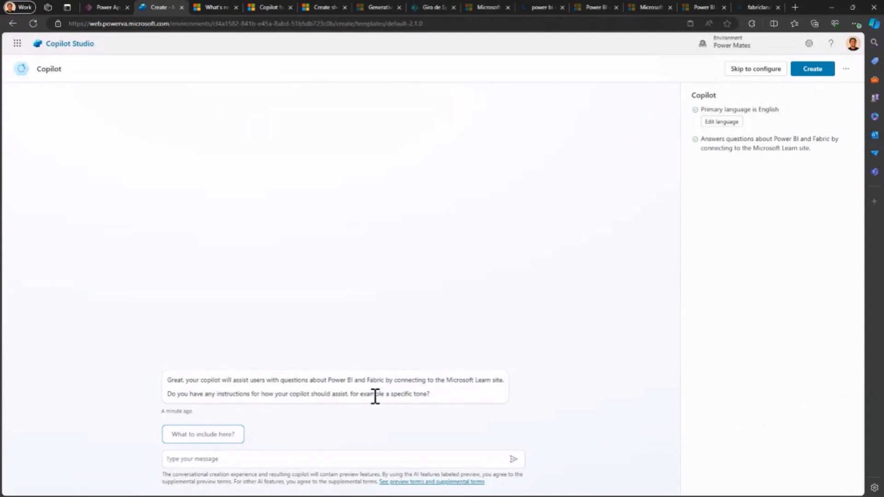
# Step: Answer the question about assistance instructions with "friendly tone", correcting the spelling before sending it
pyautogui.click(279, 460)
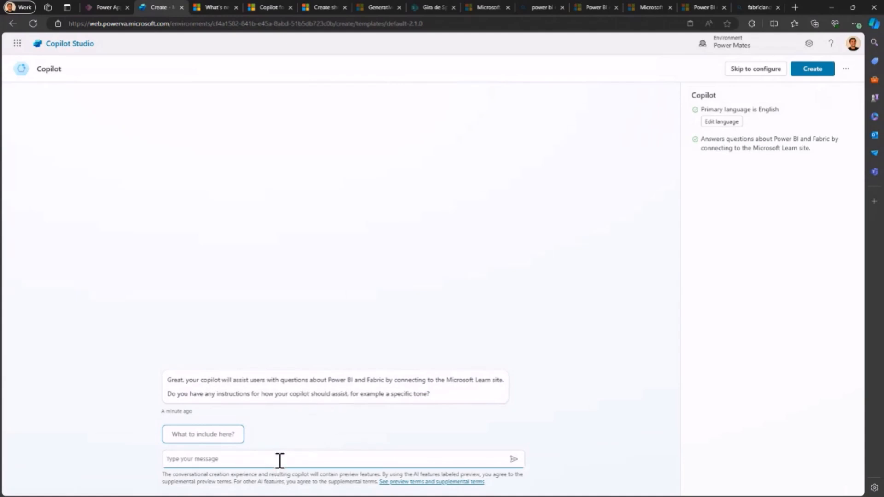
pyautogui.write('frendly')
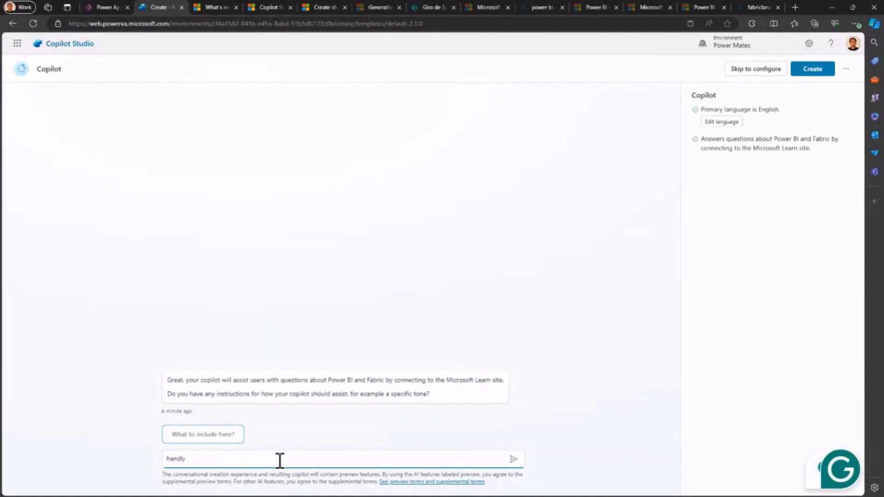
pyautogui.write(' tone')
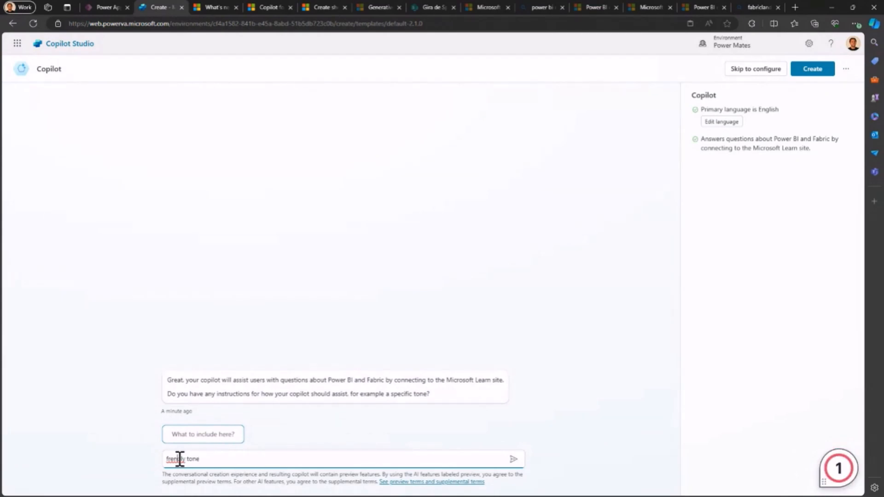
pyautogui.rightClick(180, 458)
pyautogui.click(228, 306)
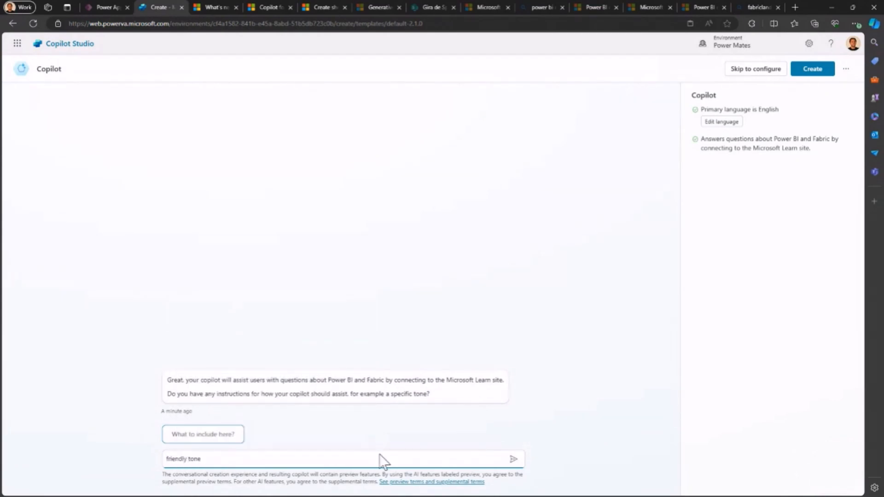
pyautogui.click(513, 459)
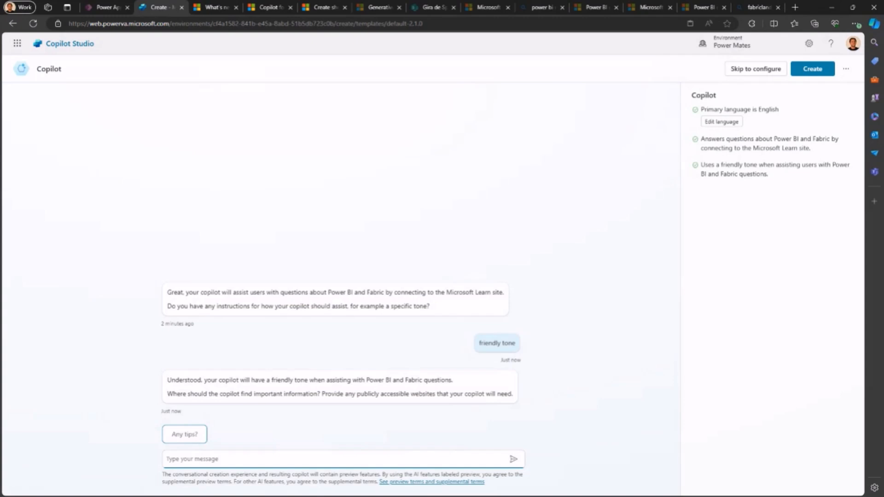
pyautogui.hotkey('alt', 'Tab')
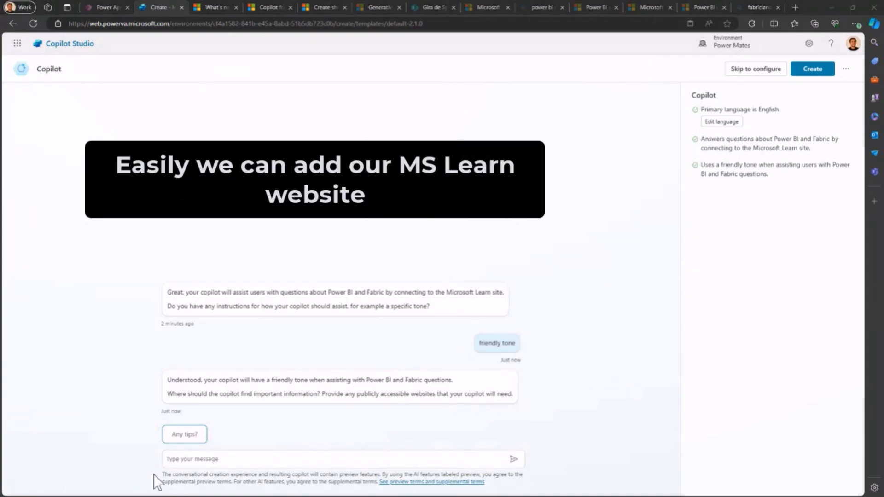
pyautogui.click(241, 459)
pyautogui.write('https://learn.microsoft.com/power-bi and https://learn.microsoft.com/en-us/fabric/')
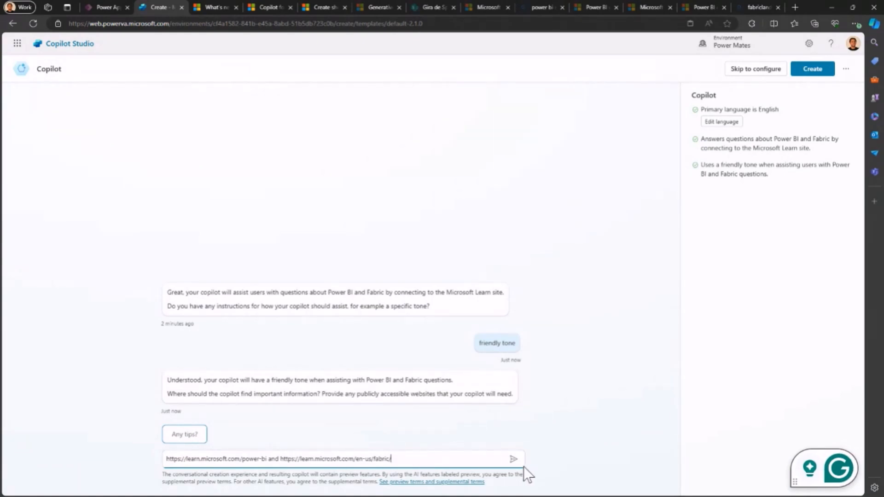
pyautogui.click(514, 461)
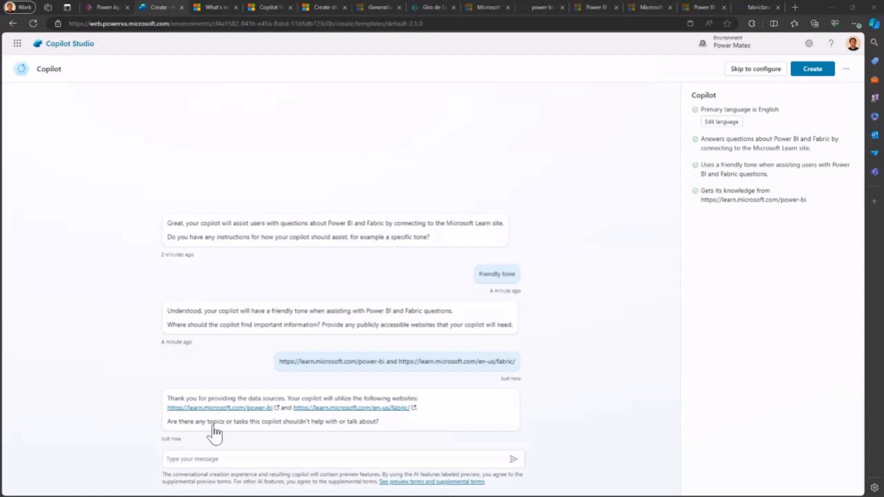
# Step: Name "racism and religion" as topics the copilot must avoid, and declare the guided setup done
pyautogui.click(240, 459)
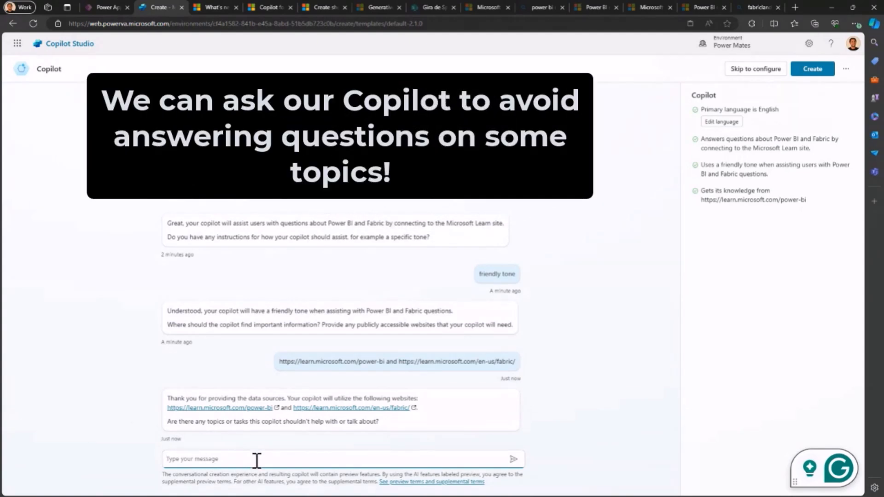
pyautogui.write('ra')
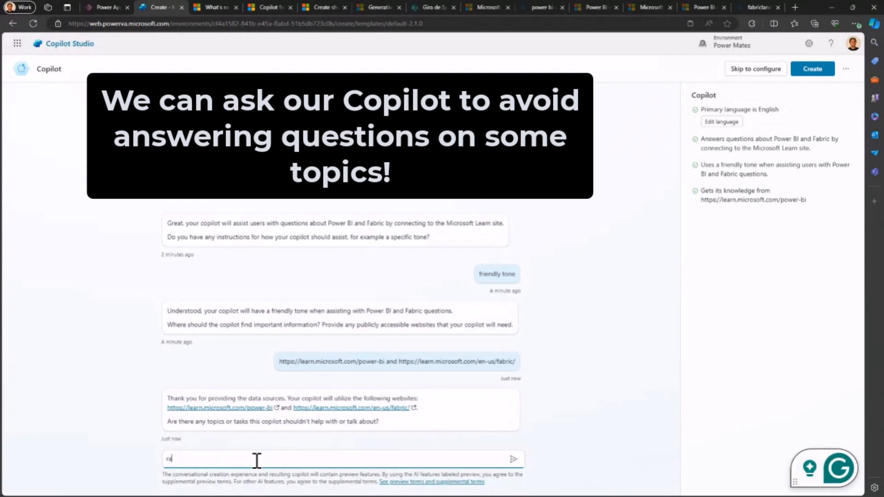
pyautogui.write('cism an')
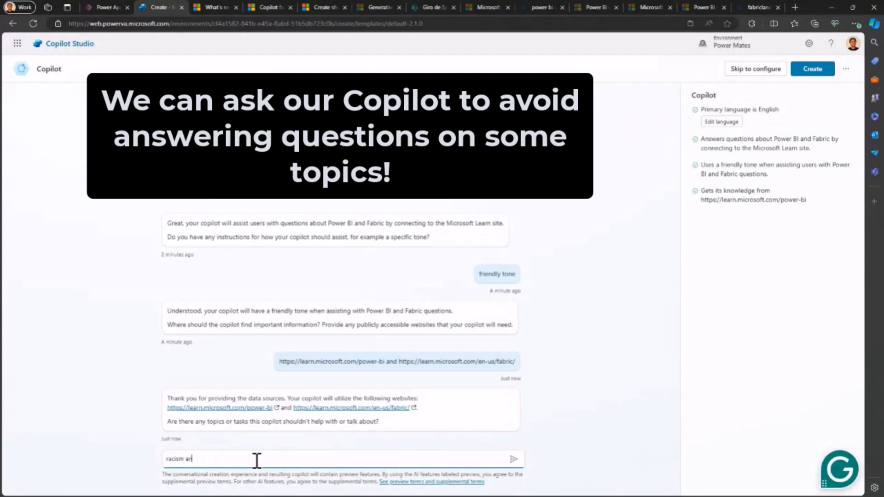
pyautogui.write('d religion')
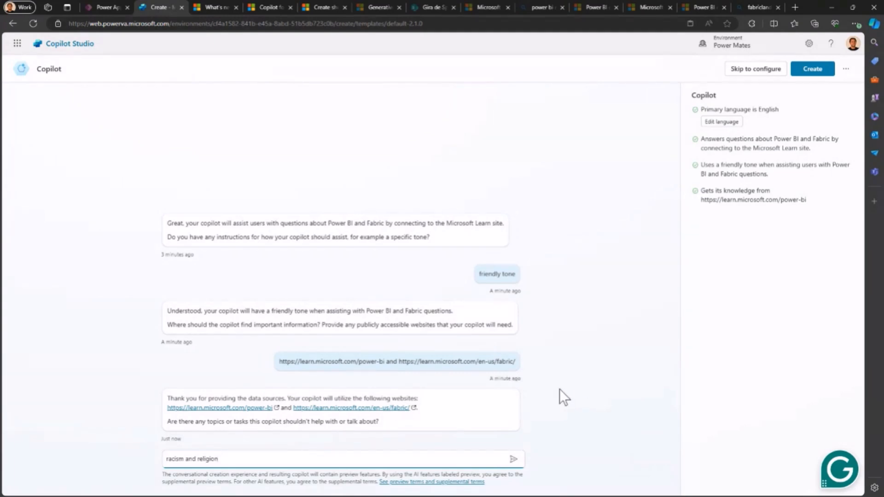
pyautogui.click(513, 460)
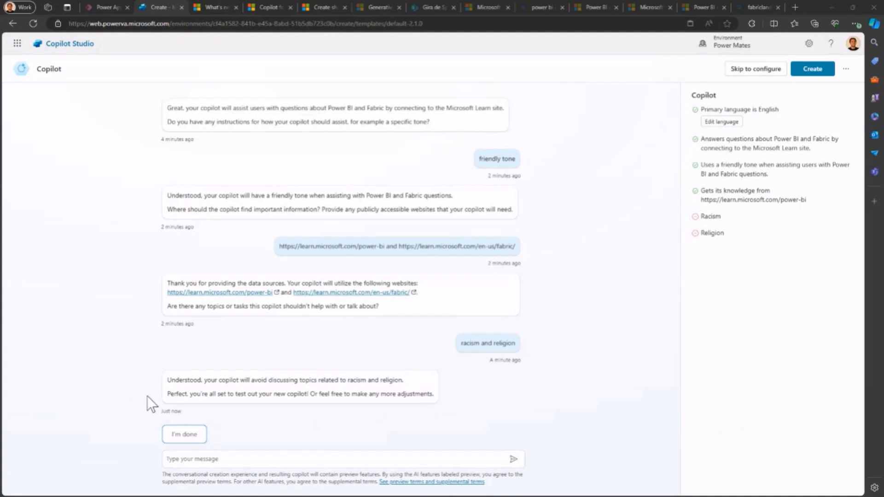
pyautogui.click(187, 436)
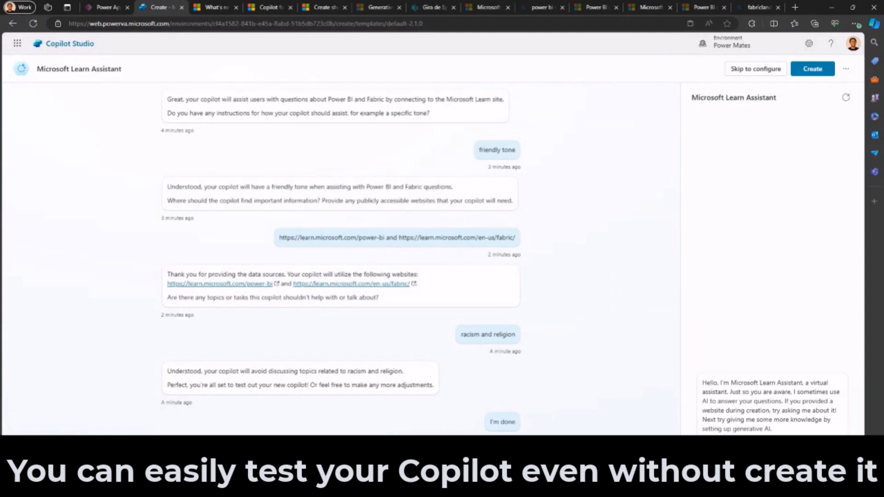
# Step: Test the copilot preview by asking it "what is power bi"
pyautogui.write('what is')
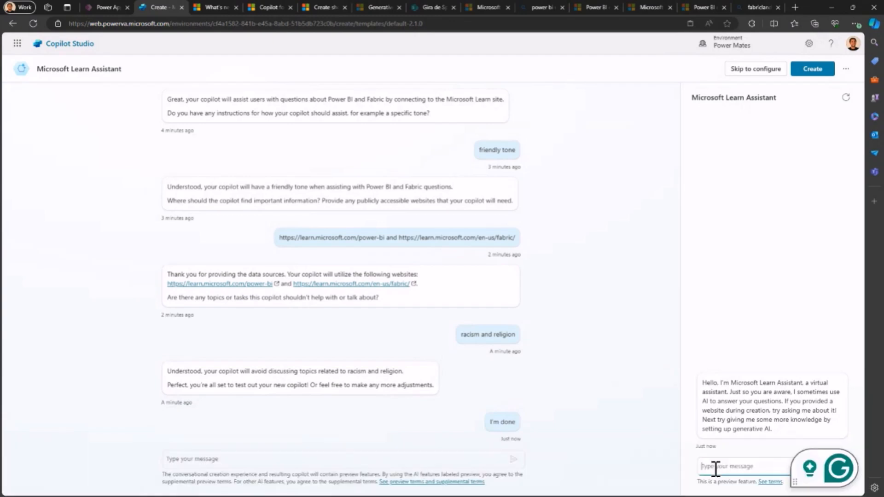
pyautogui.write(' power bi')
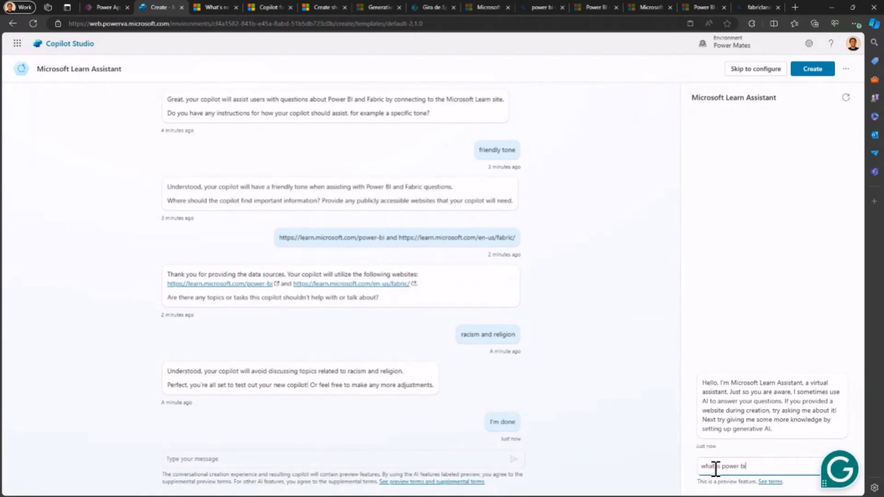
pyautogui.press('Return')
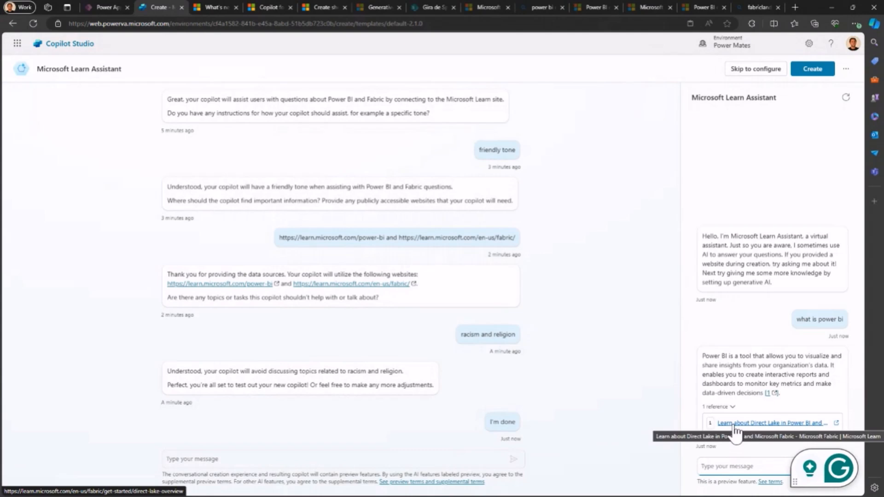
# Step: Create the copilot and review the details, instructions, knowledge sources and topics on its overview page
pyautogui.click(808, 76)
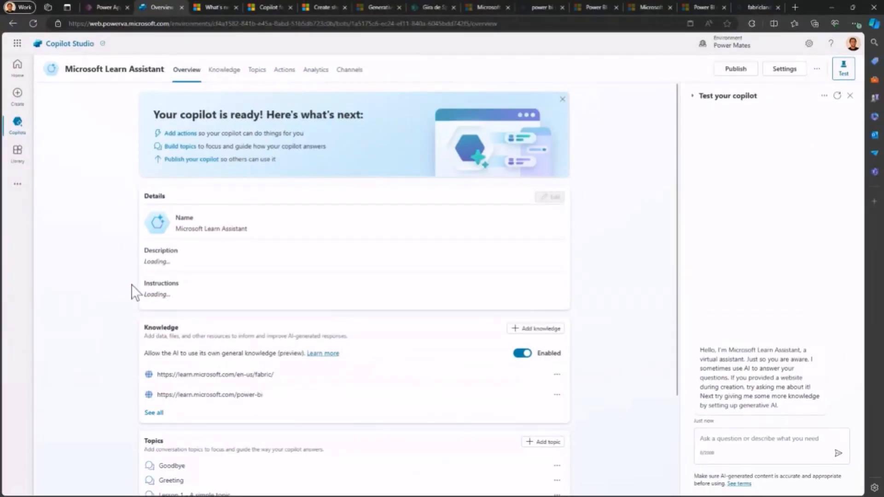
pyautogui.scroll(-1, 129, 279)
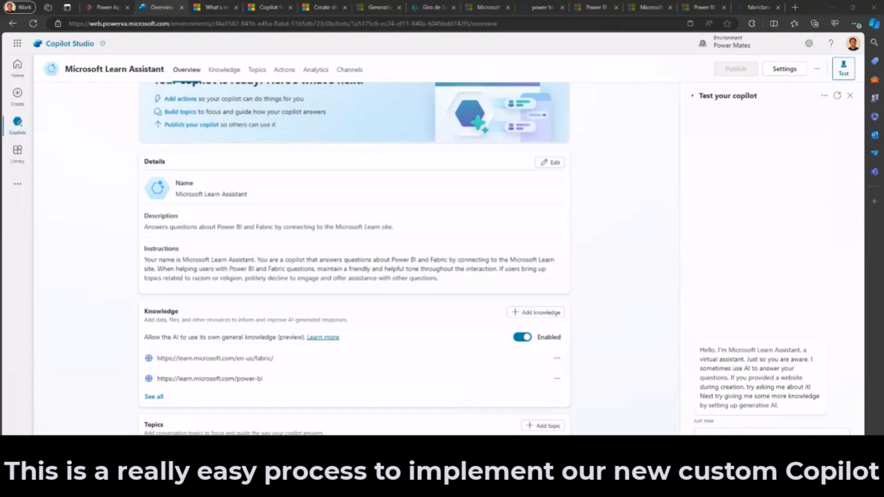
pyautogui.scroll(-1, 442, 279)
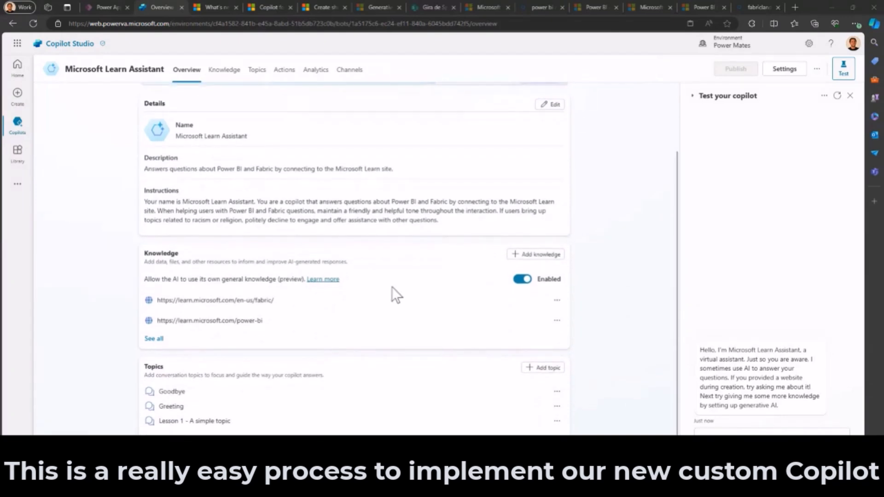
pyautogui.scroll(1, 392, 287)
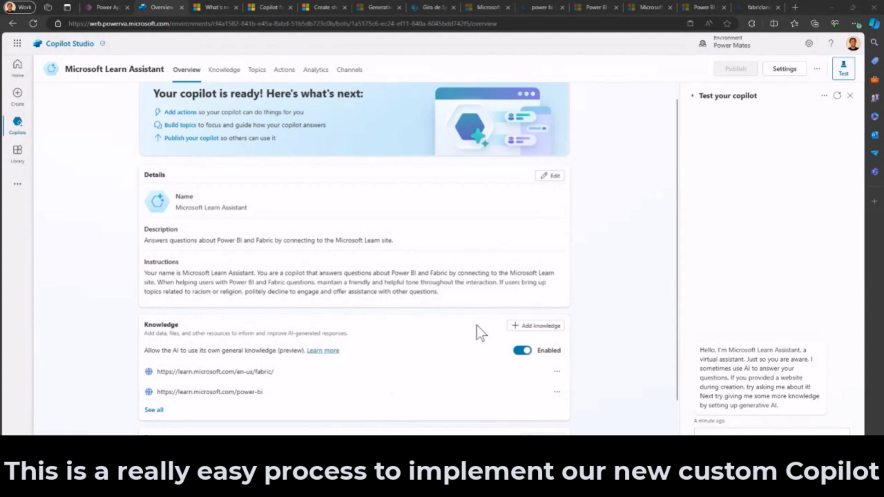
pyautogui.scroll(-1, 583, 272)
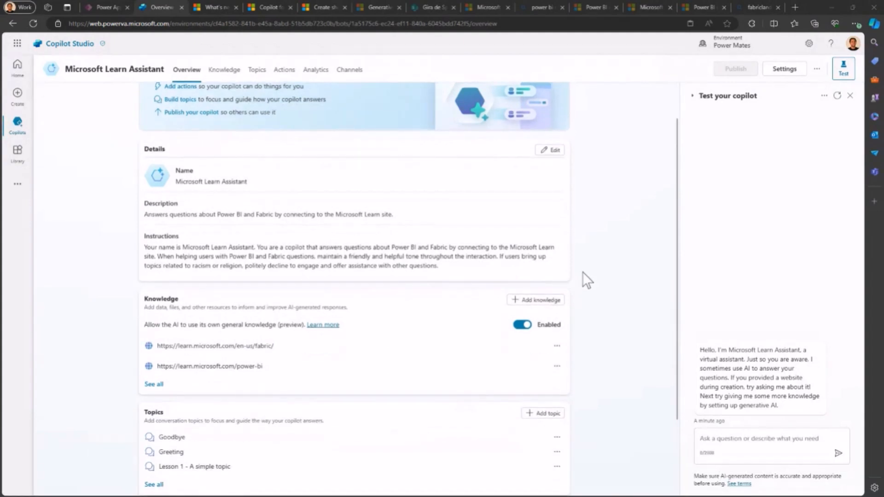
pyautogui.scroll(-1, 582, 271)
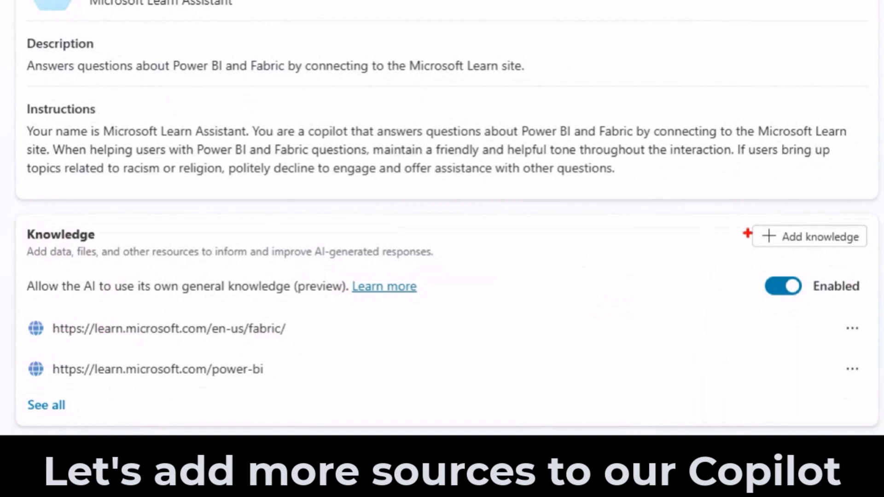
# Step: Review the knowledge source types that can be added to the copilot, including the enterprise data connections, and close the list
pyautogui.moveTo(748, 224); pyautogui.dragTo(747, 241)
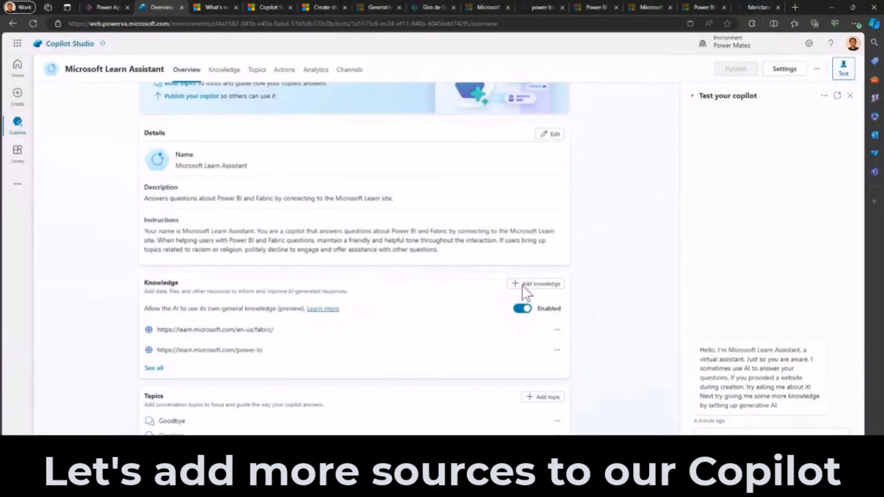
pyautogui.click(811, 237)
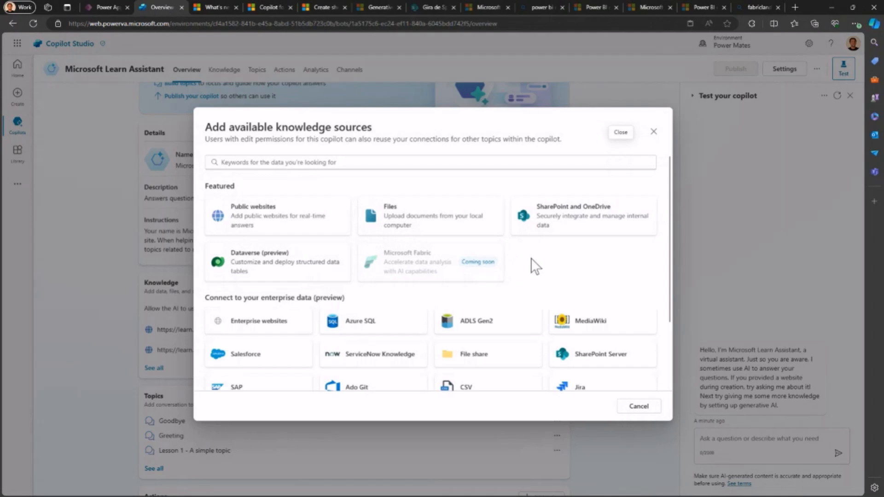
pyautogui.scroll(-1, 532, 266)
pyautogui.scroll(-1, 534, 255)
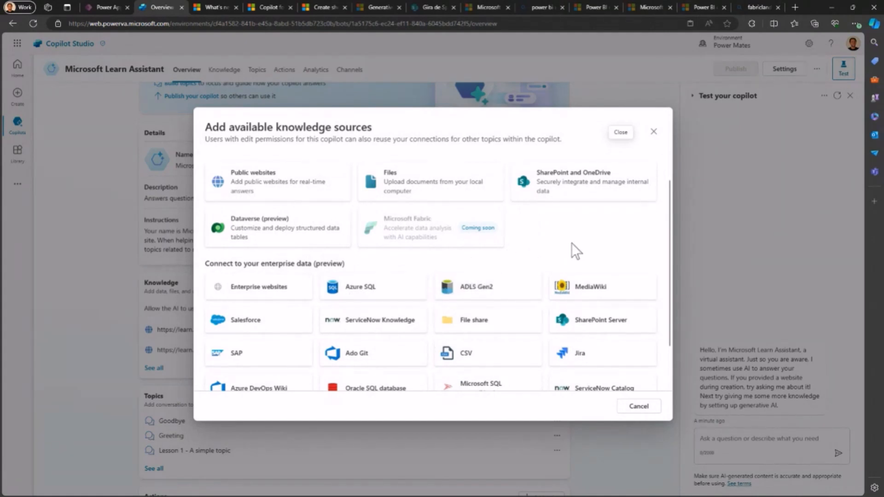
pyautogui.scroll(-2, 572, 243)
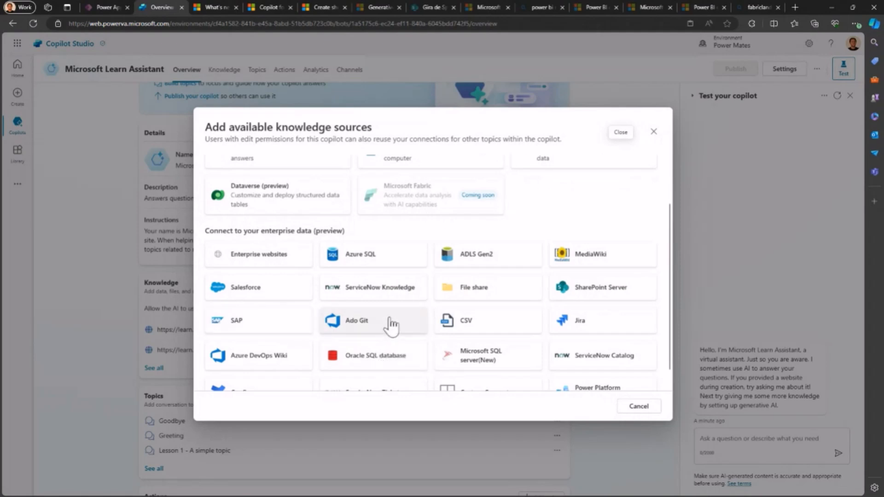
pyautogui.scroll(3, 443, 327)
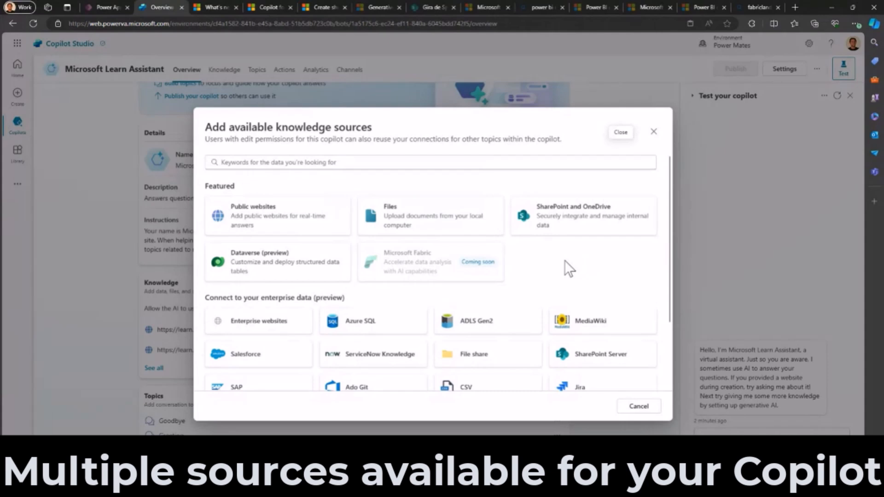
pyautogui.click(653, 134)
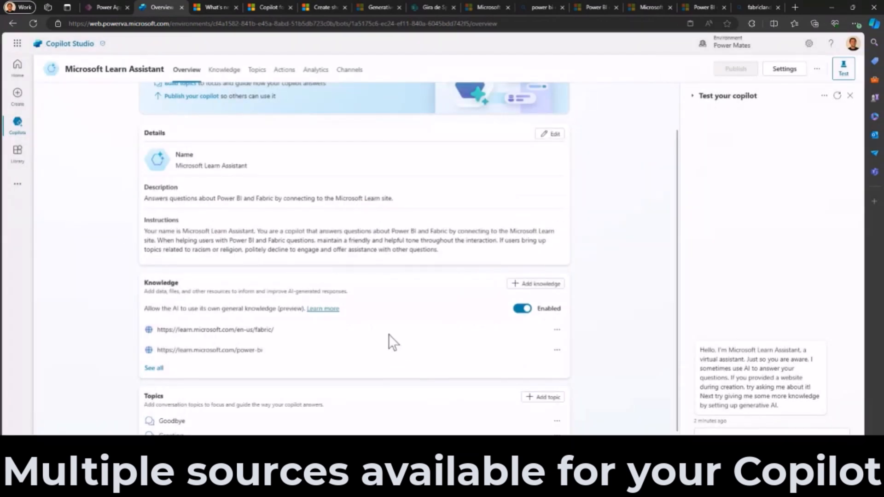
pyautogui.scroll(-1, 405, 314)
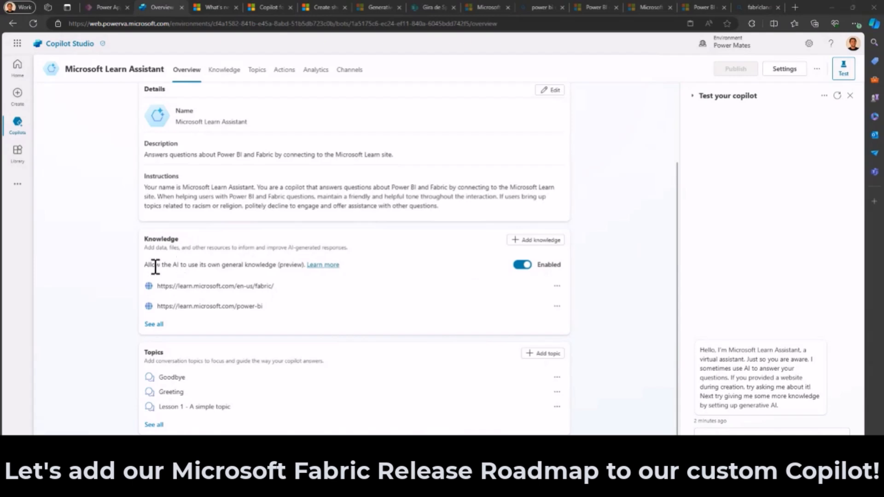
pyautogui.scroll(-1, 424, 280)
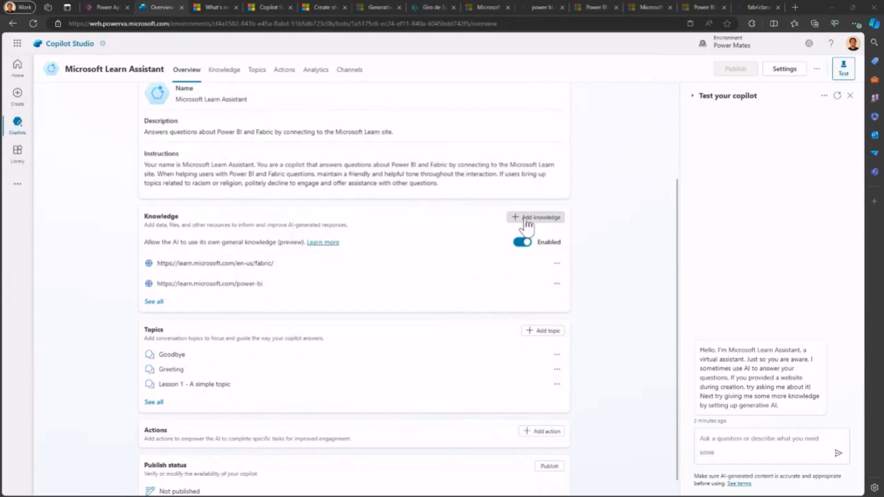
pyautogui.click(526, 220)
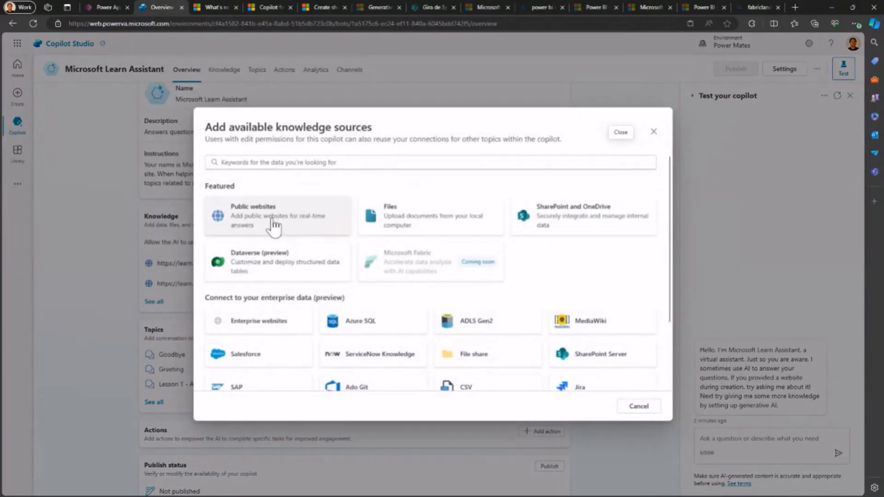
pyautogui.click(277, 227)
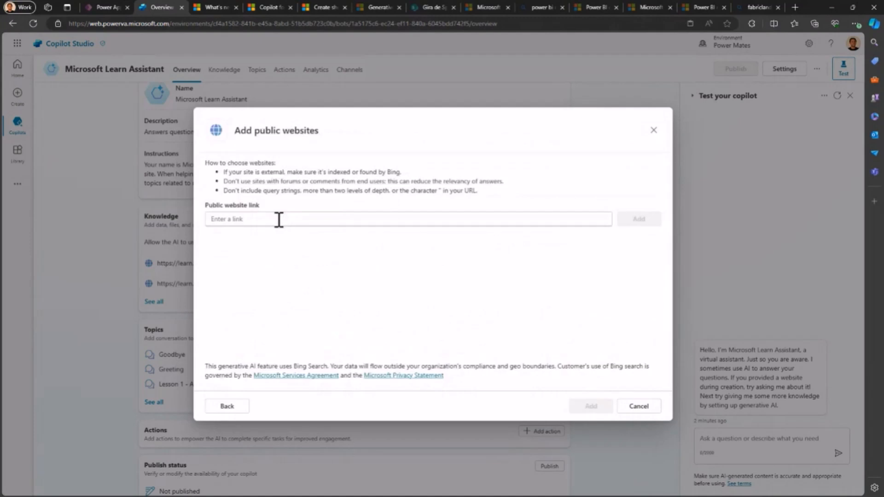
pyautogui.click(279, 219)
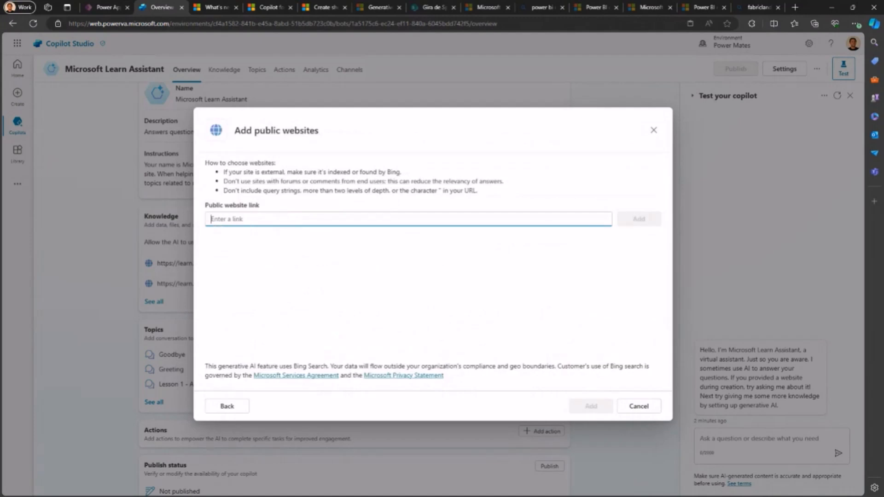
pyautogui.hotkey('alt', 'Tab')
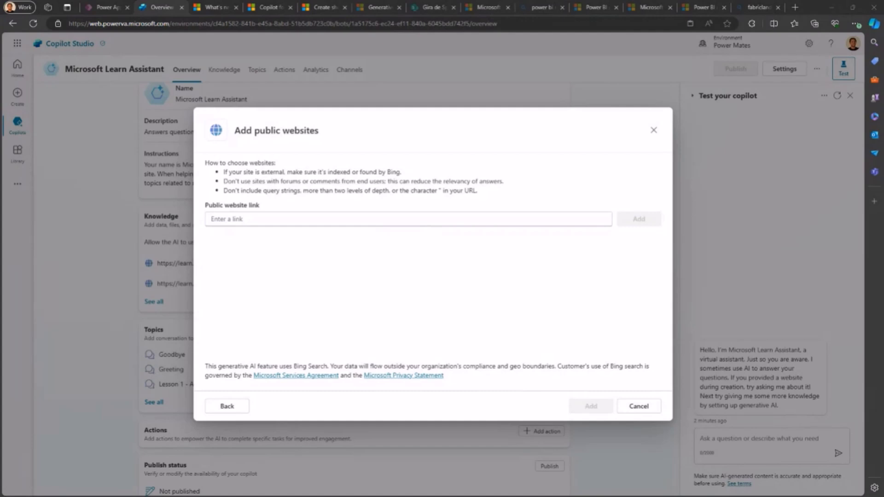
pyautogui.click(391, 219)
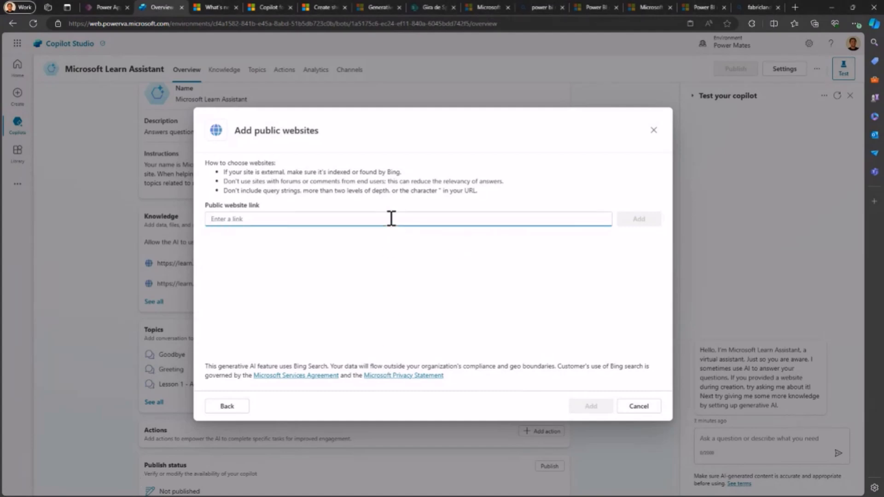
pyautogui.write('https://learn.microsoft.com/fabric/release-plan/')
pyautogui.click(333, 241)
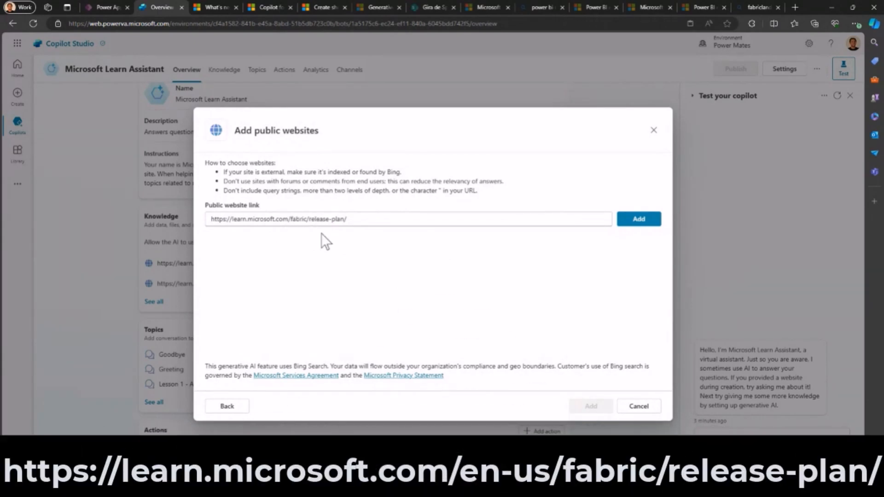
pyautogui.click(634, 220)
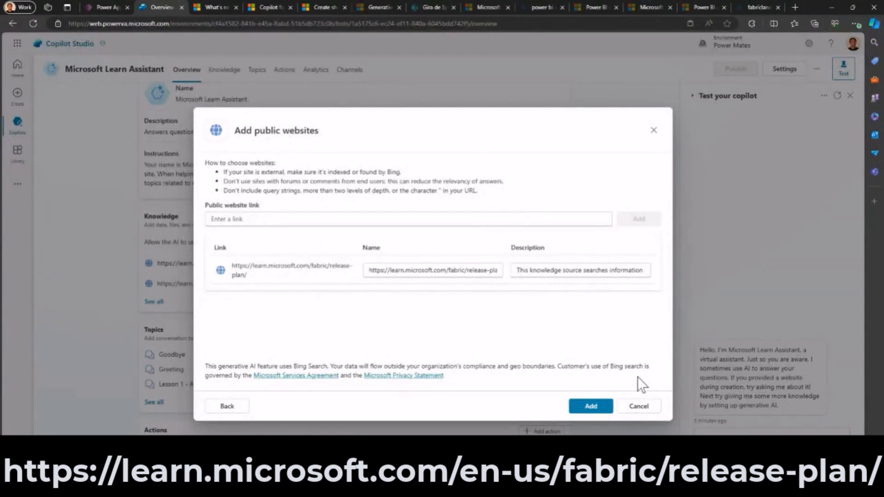
pyautogui.click(589, 406)
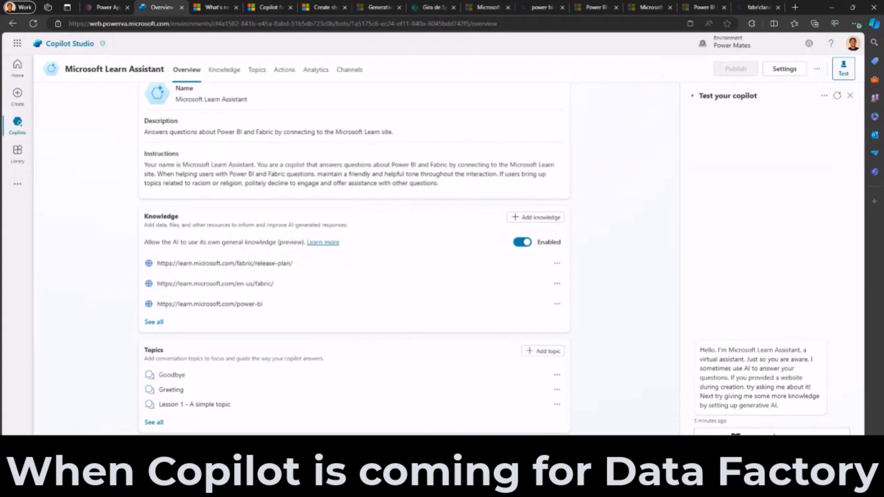
# Step: Test the copilot by asking it "When copilot for data factory is coming to microsoft fabric"
pyautogui.write('ory is coming to ')
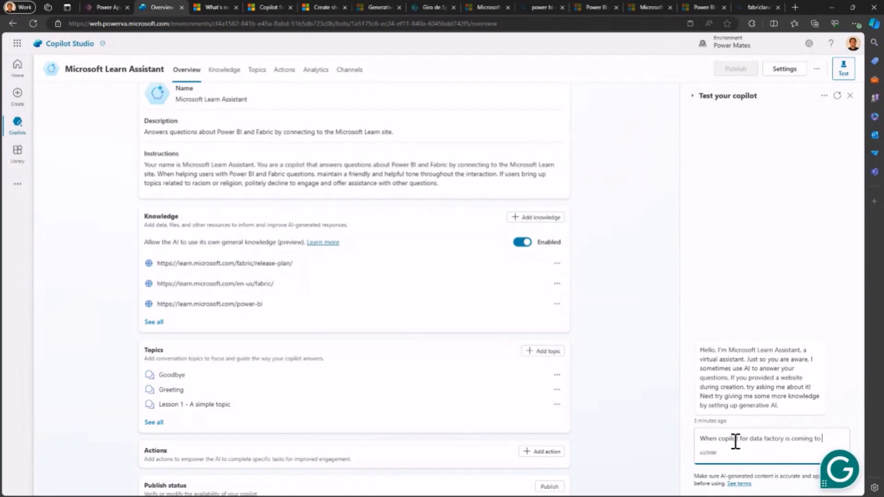
pyautogui.write('microsoft fabric')
pyautogui.press('Return')
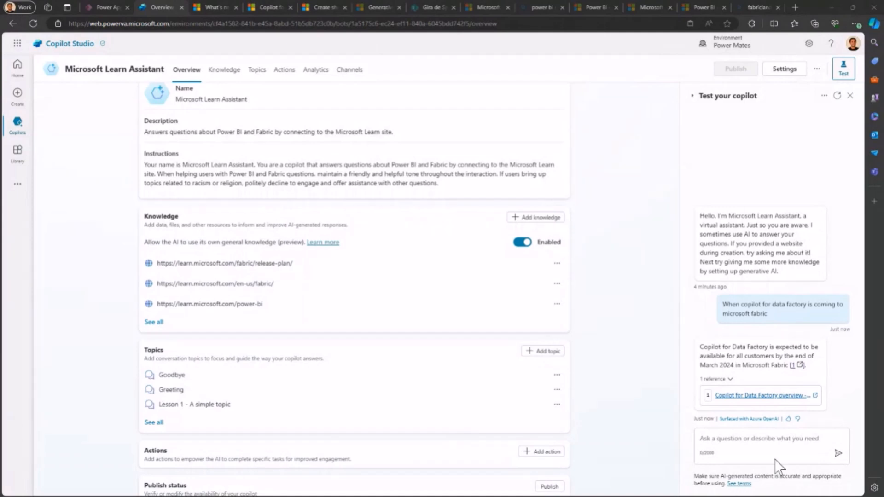
# Step: Ask the test copilot "When Enabling customers to parametrize their connections is coming to Microsoft Fabric?"
pyautogui.click(721, 438)
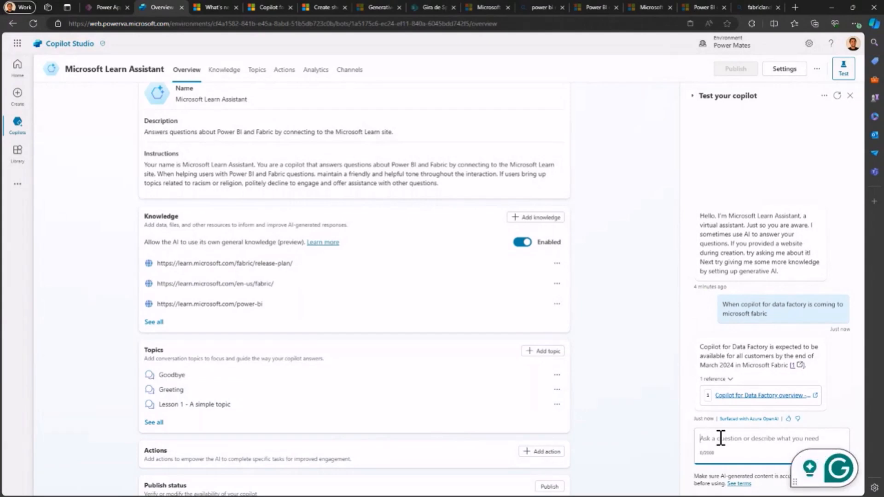
pyautogui.write('When Enabling customers to parametrize their connections is coming to Microsoft Fabric?')
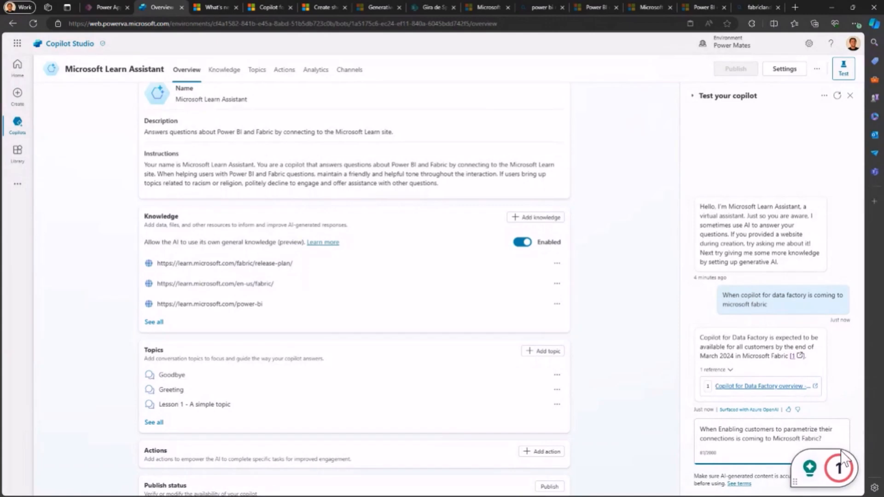
pyautogui.click(796, 435)
pyautogui.moveTo(825, 462); pyautogui.dragTo(55, 465)
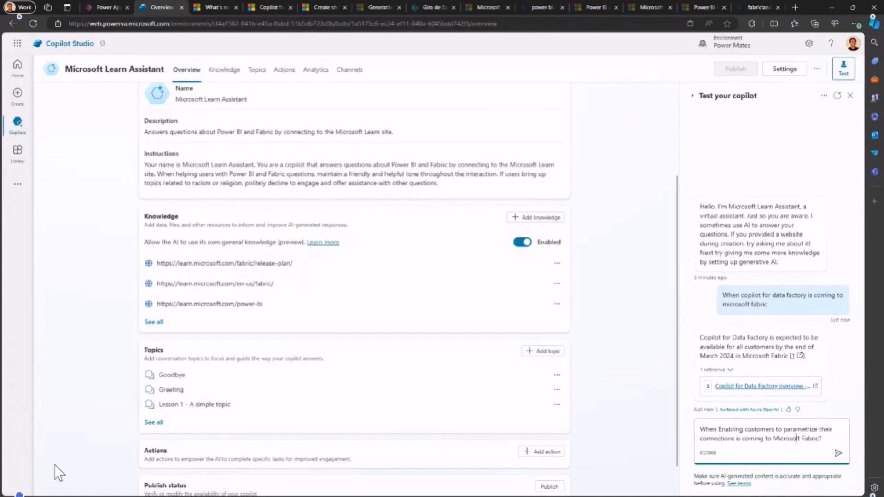
pyautogui.click(837, 454)
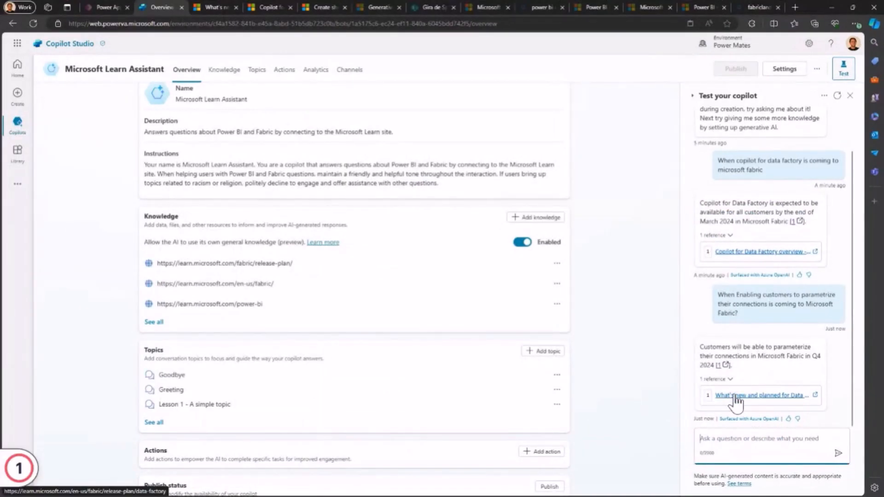
# Step: Open the reference cited in the latest answer, check the article's Investment areas table, and return to Copilot Studio
pyautogui.click(734, 395)
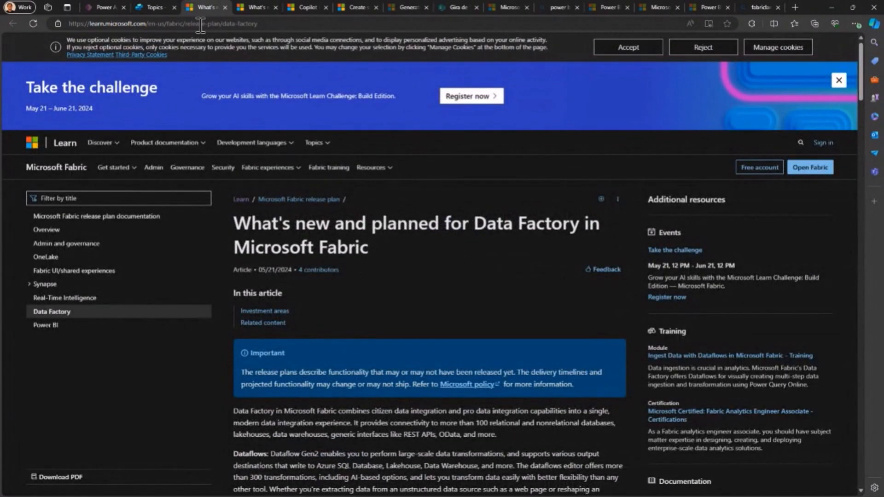
pyautogui.scroll(-2, 442, 248)
pyautogui.scroll(-7, 441, 249)
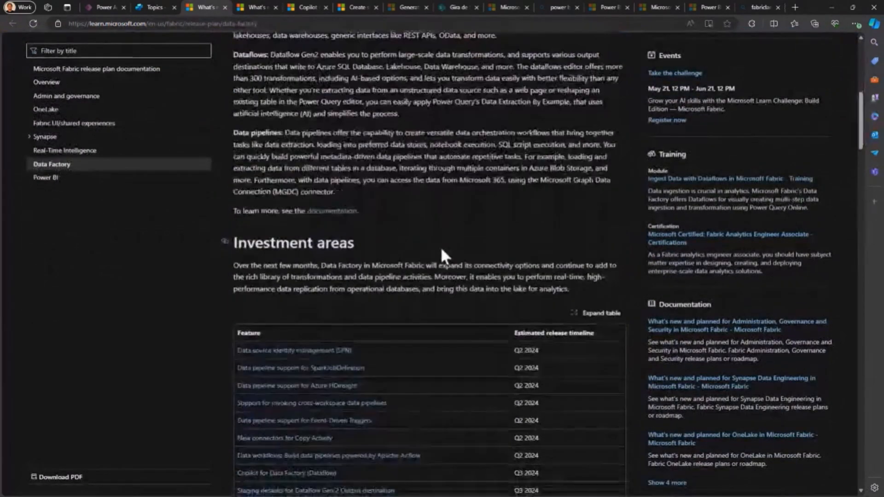
pyautogui.click(154, 9)
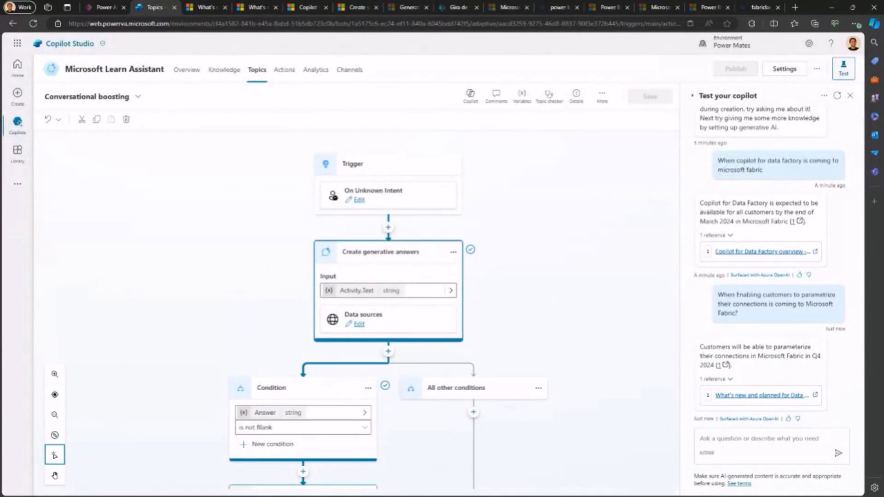